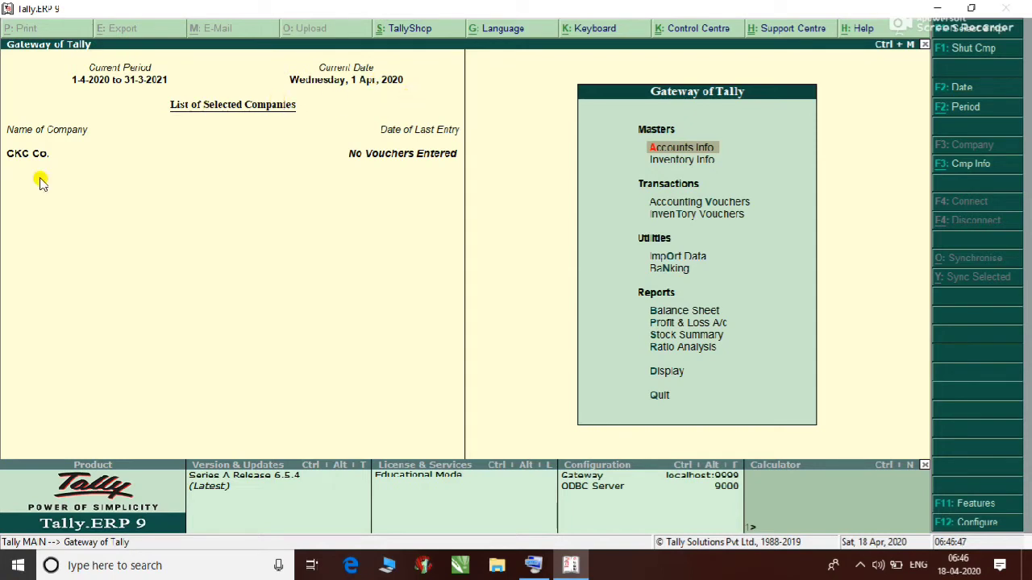
Set the current period to run from 1-4-2021 to 31-3-2022.
key(alt+F2)
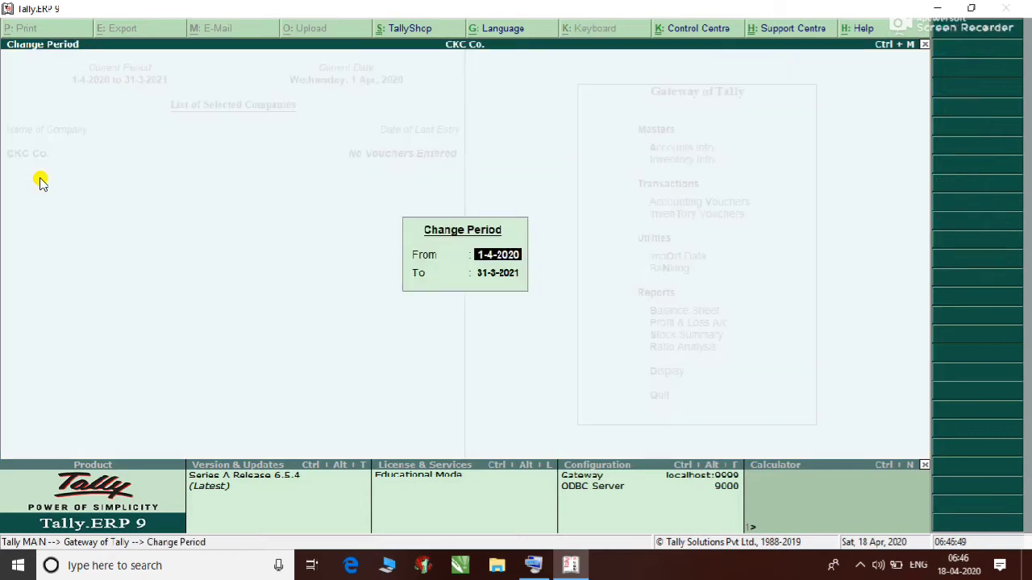
text(1 4 21)
key(Return)
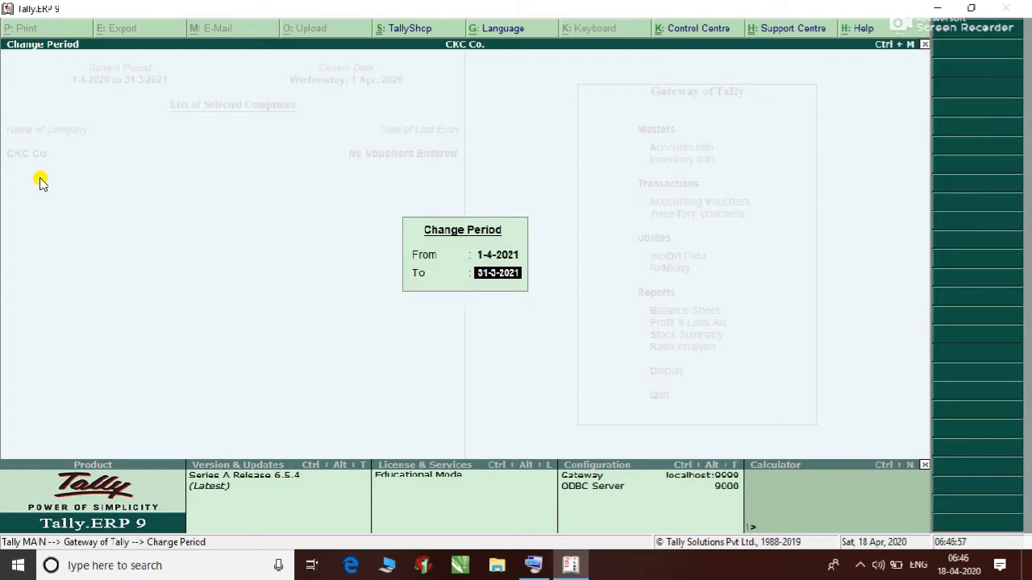
text(31 3 22)
key(Return)
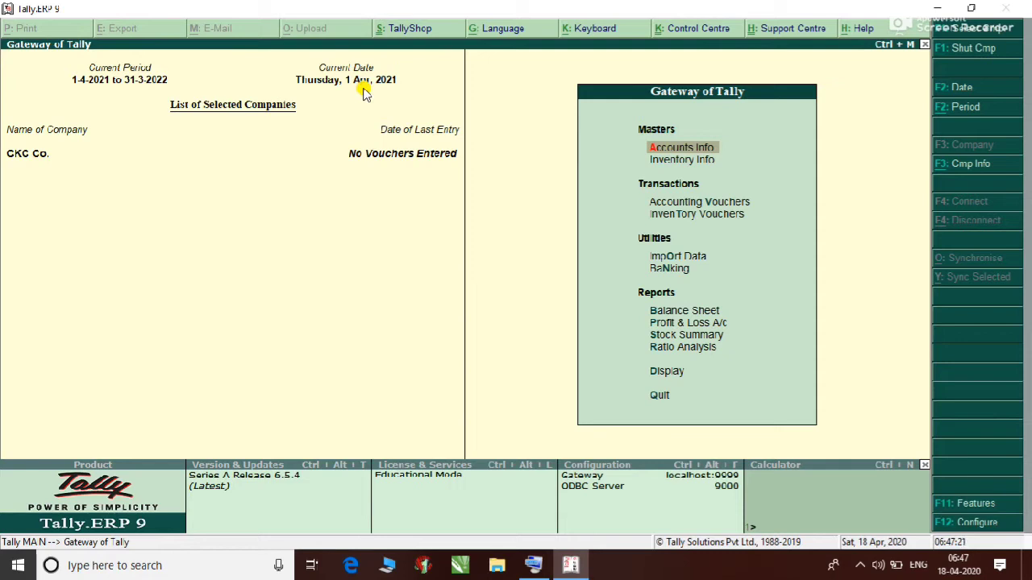
Set the current date to 2-4-2021.
key(F2)
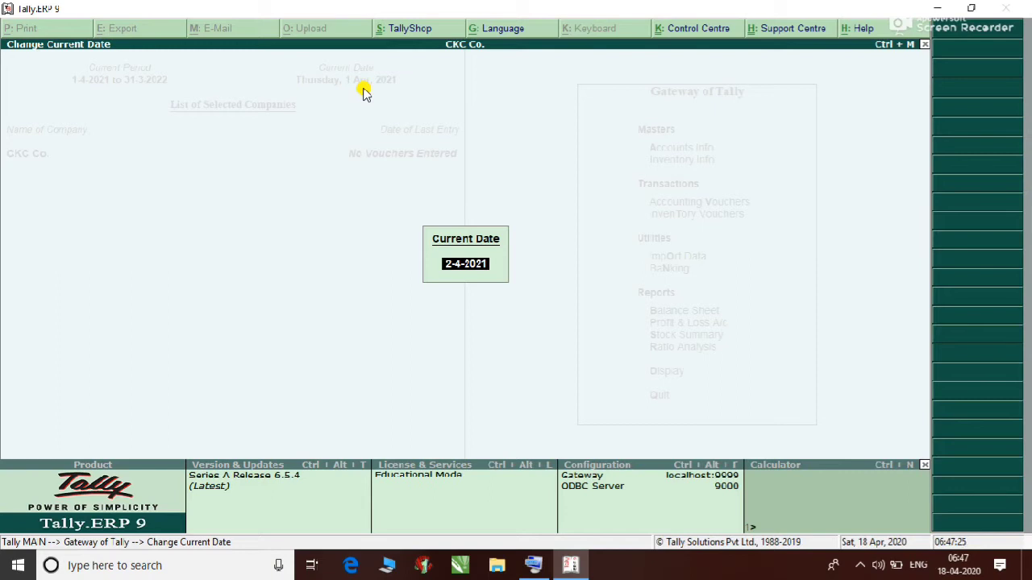
key(Return)
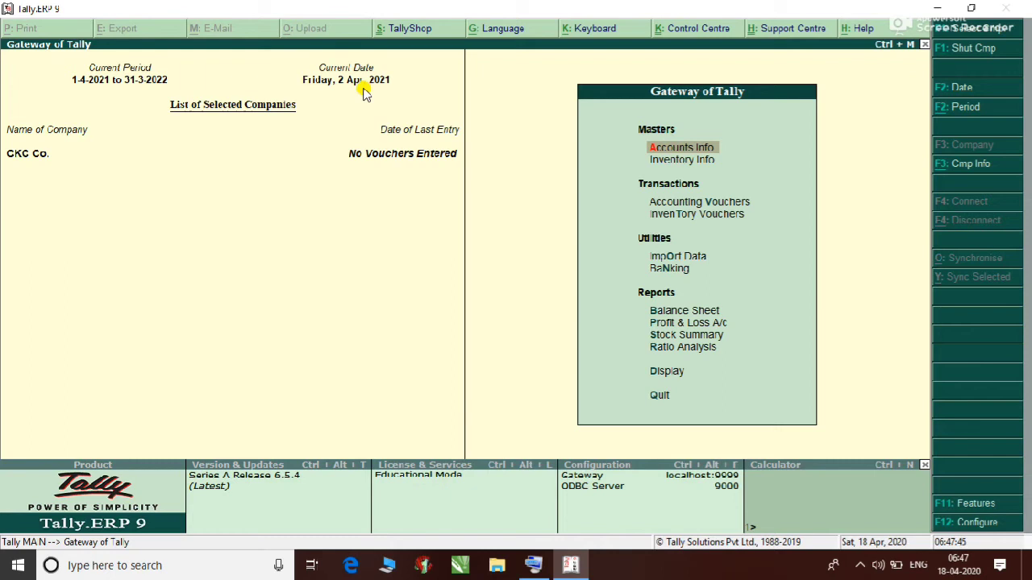
key(F2)
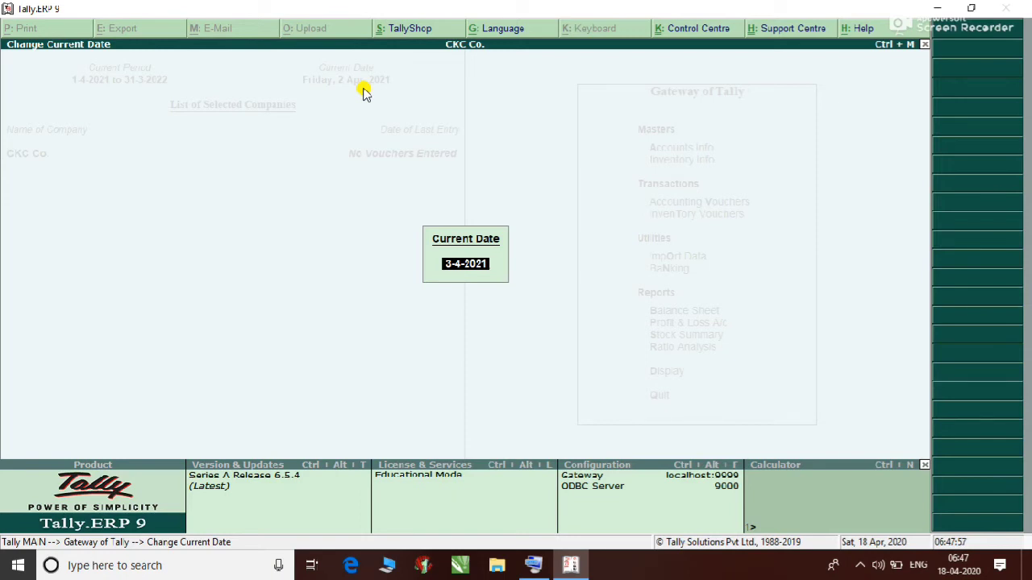
key(BackSpace)
key(Escape)
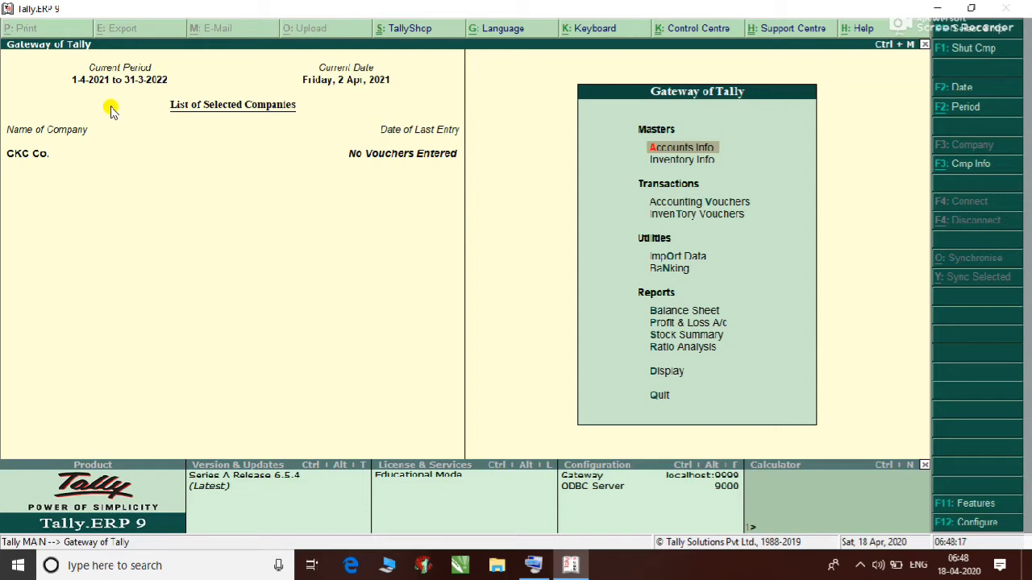
Set the current period to run from 1-4-2020 to 31-3-2021.
key(alt+F2)
text(1 4 2020)
key(Return)
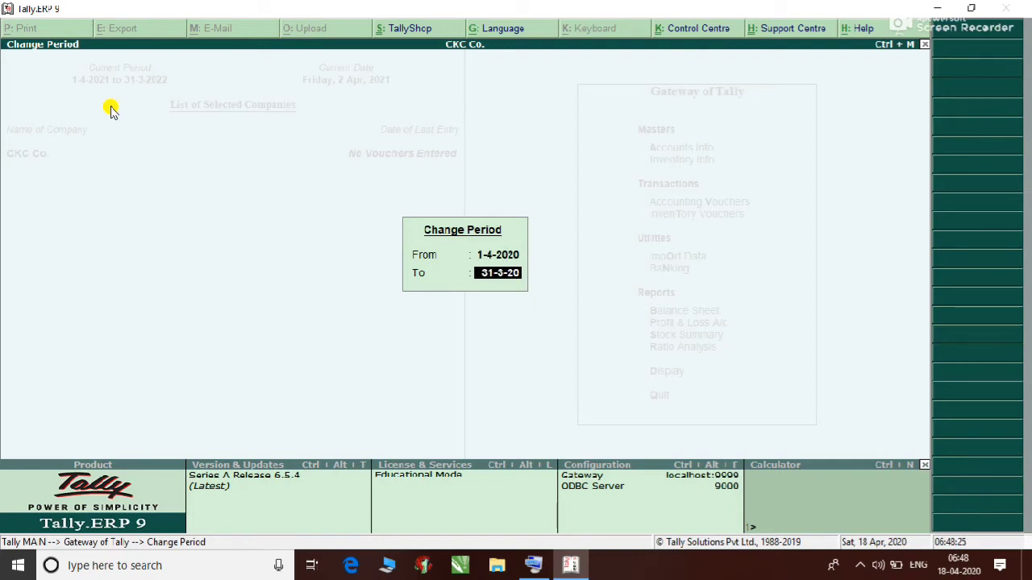
text(31-3-2021)
key(Return)
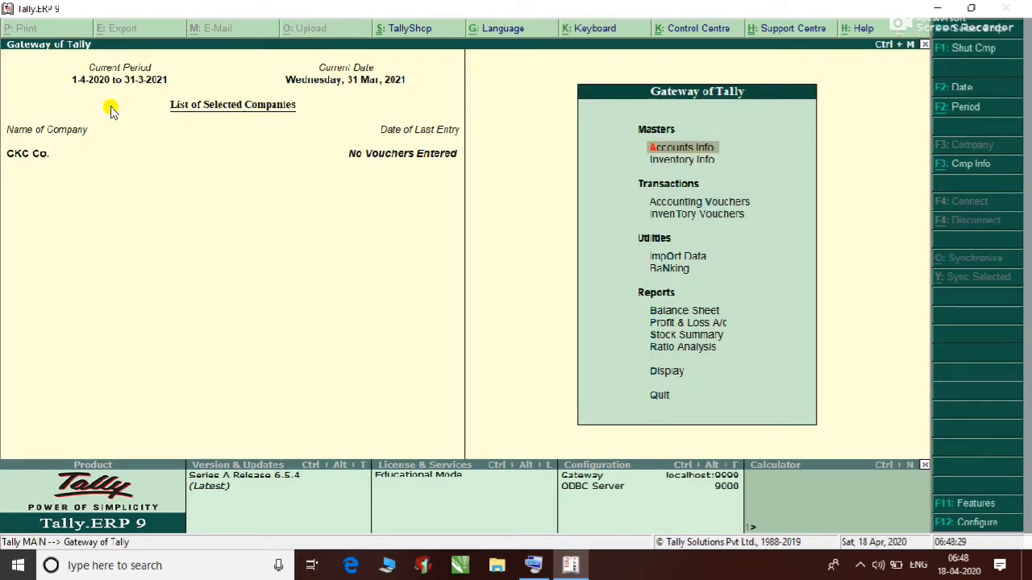
Set the current date to 1-4-2020.
key(F2)
text(1 4 2)
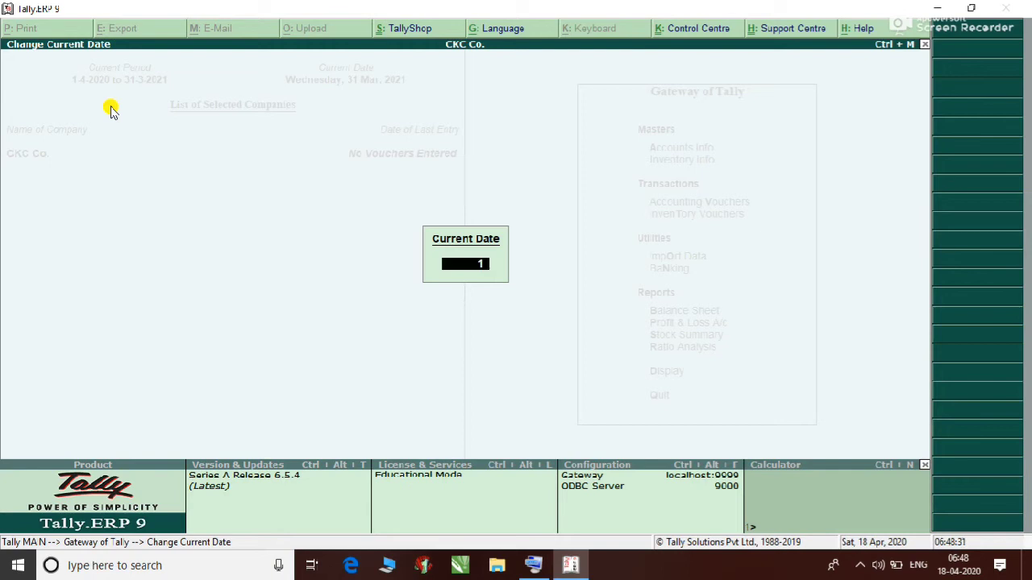
text(0)
key(Return)
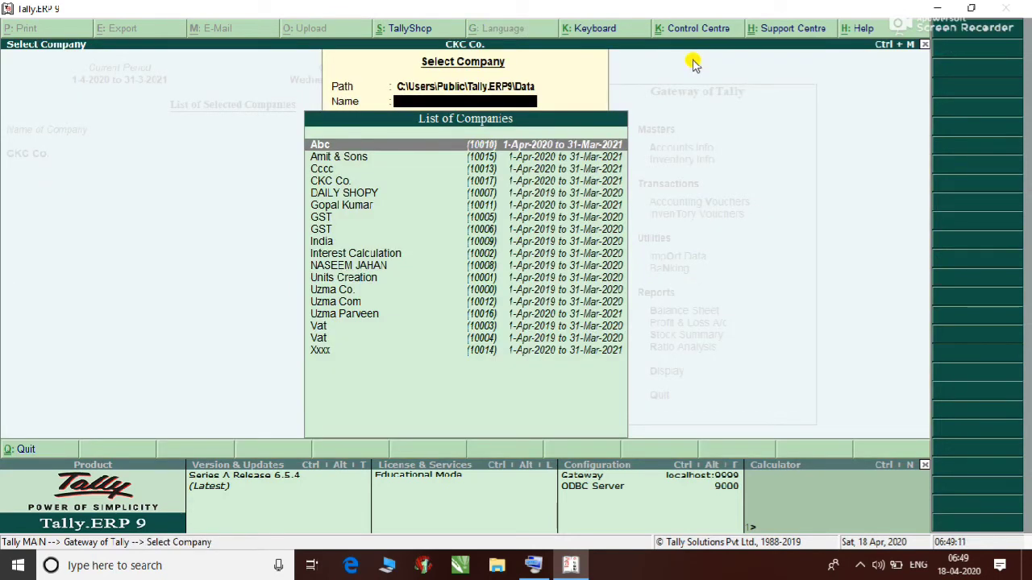
Load the companies Abc and Uzma Co. alongside CKC Co.
key(Return)
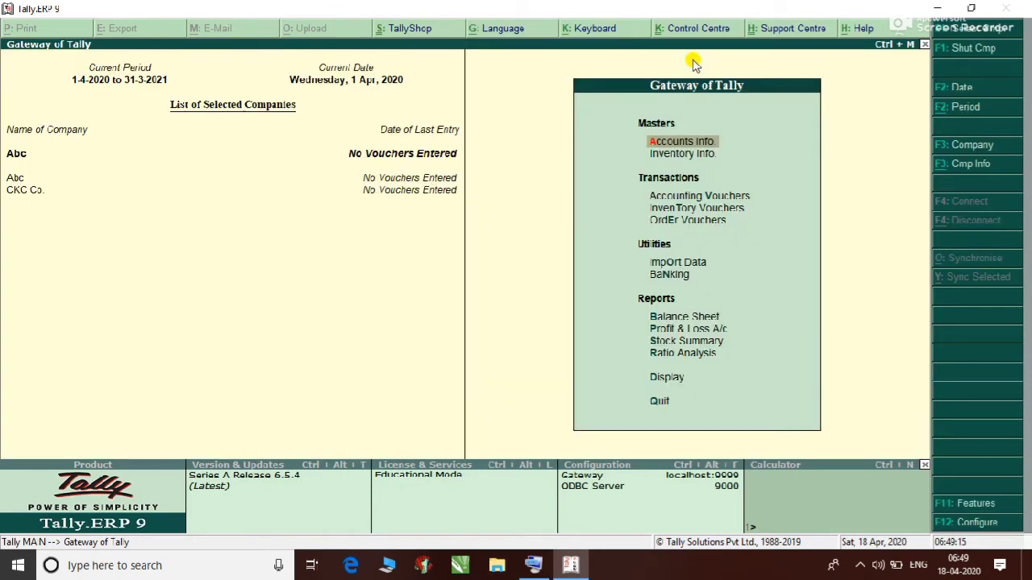
key(F1)
key(Down)
key(Down)
key(Down)
key(Down)
key(Down)
key(Down)
key(Down)
key(Down)
key(Down)
key(Down)
key(Down)
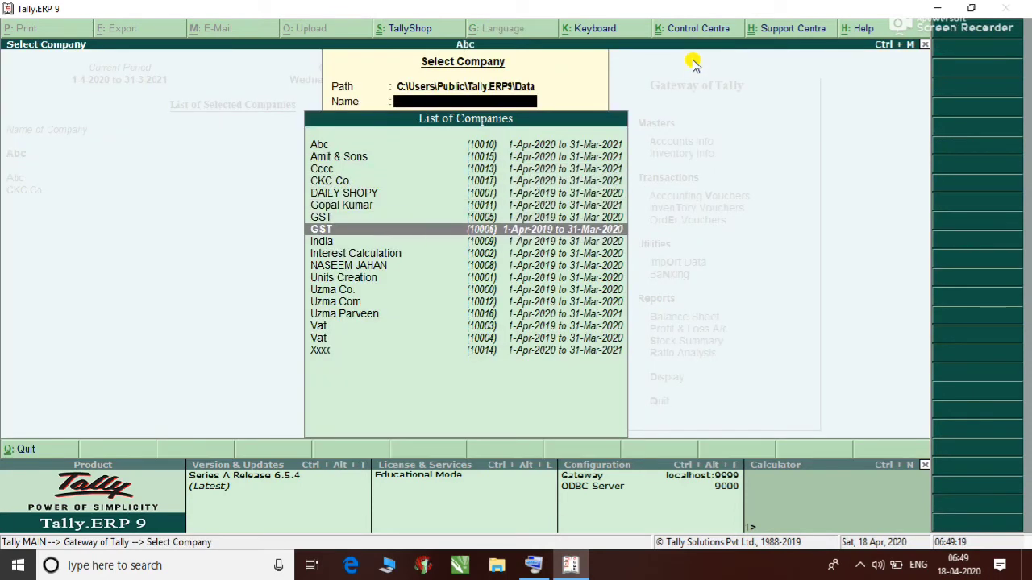
key(Down)
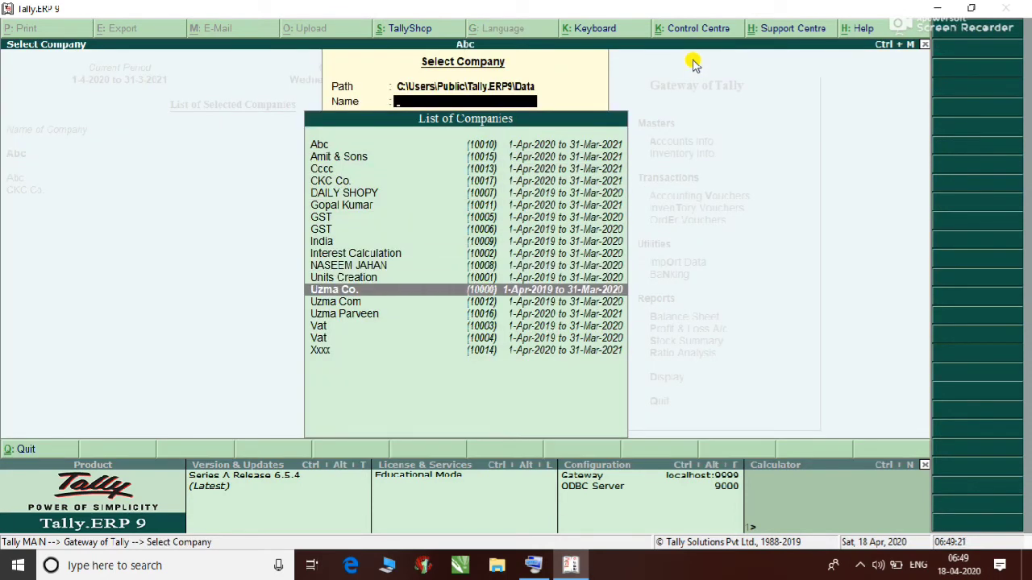
key(Return)
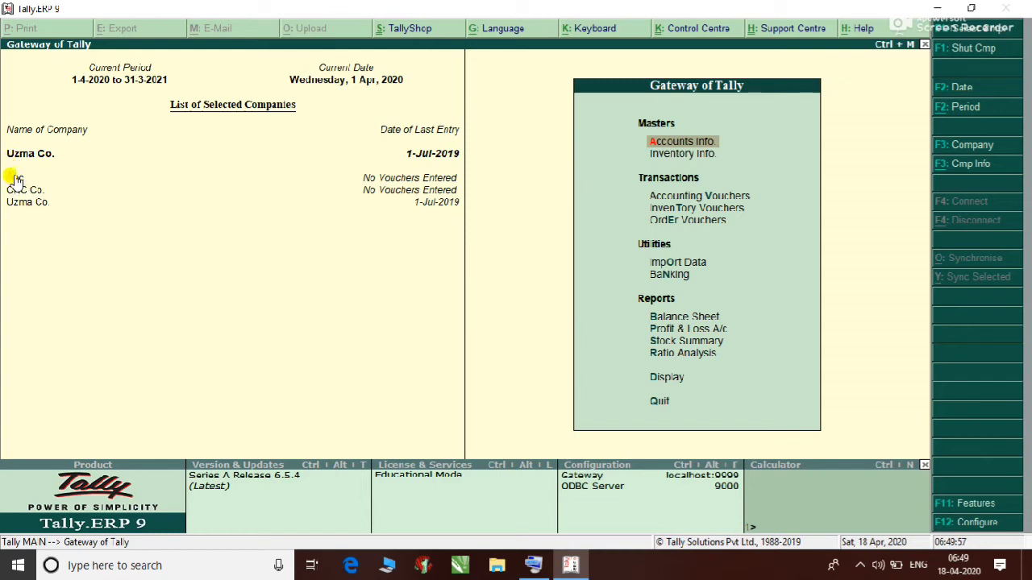
Switch the current company to CKC Co., return to Uzma Co., and make CKC Co. current again.
click(18, 192)
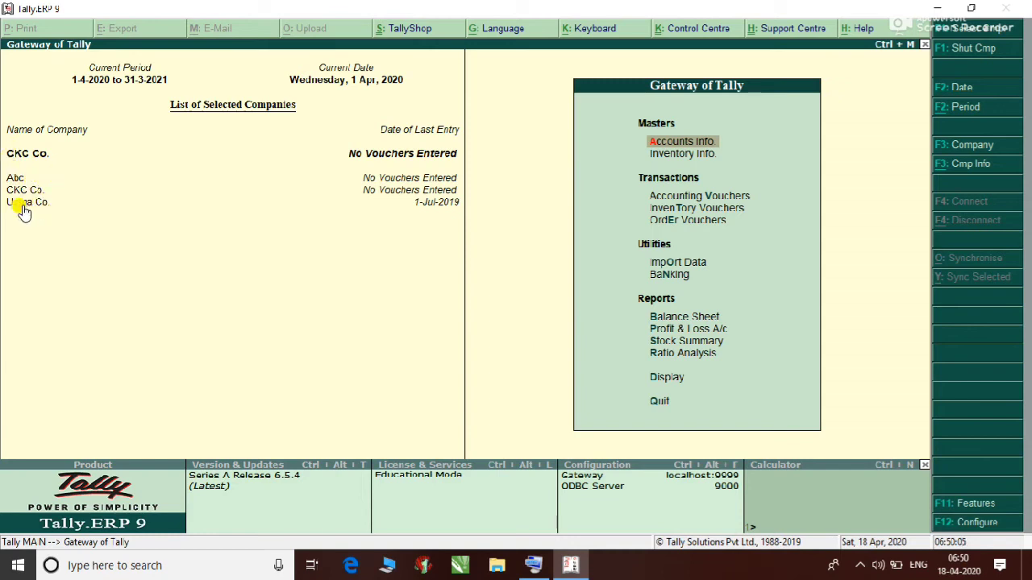
click(22, 204)
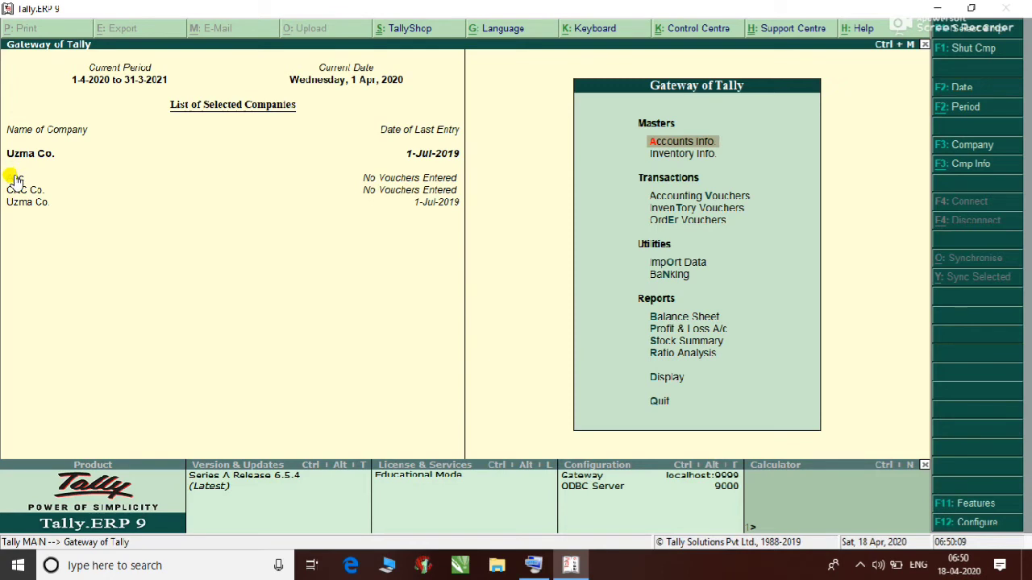
key(F3)
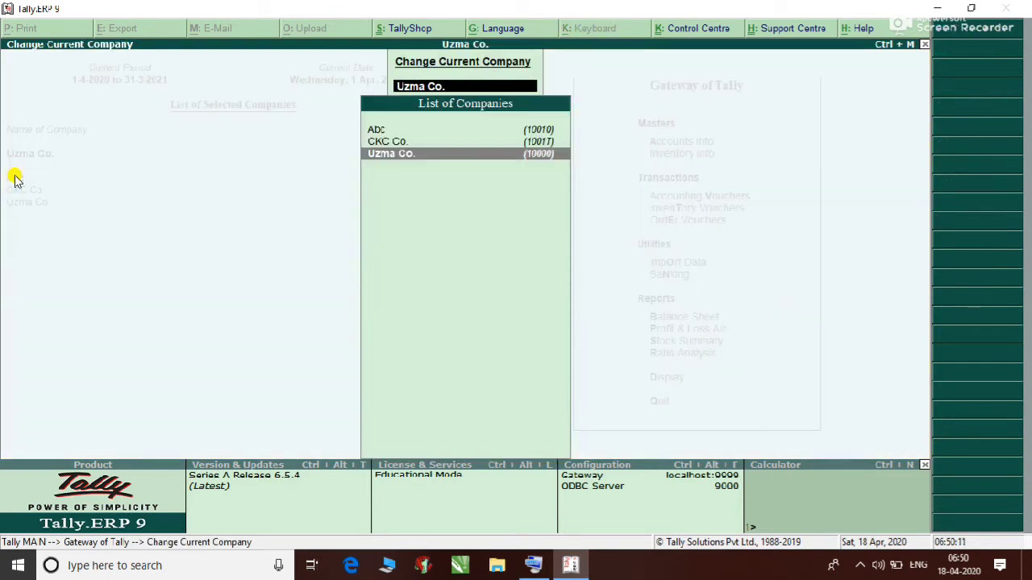
key(Up)
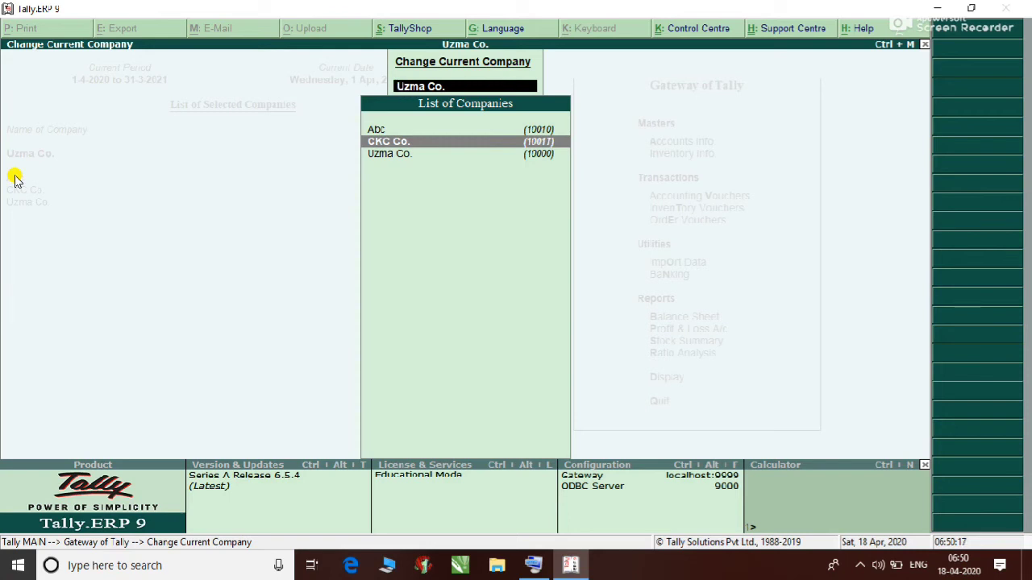
key(Return)
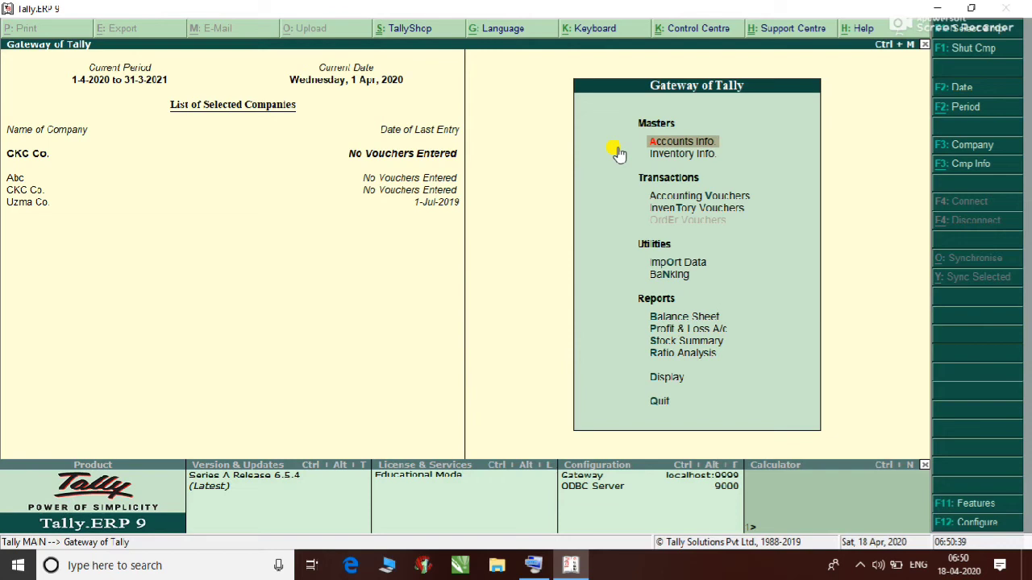
Shut all loaded companies one after another: Abc, CKC Co. and Uzma Co.
key(alt+F3)
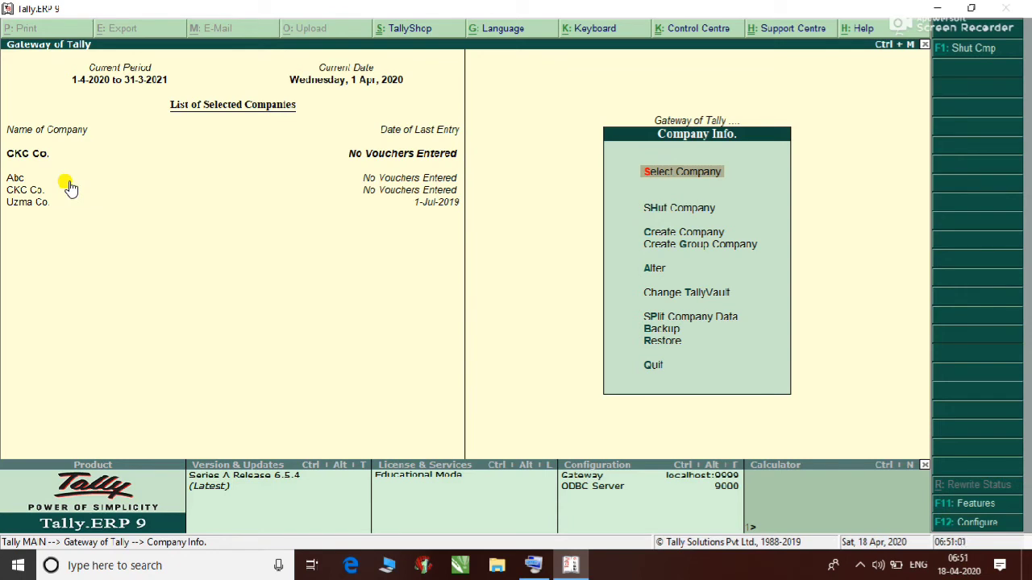
key(alt+F1)
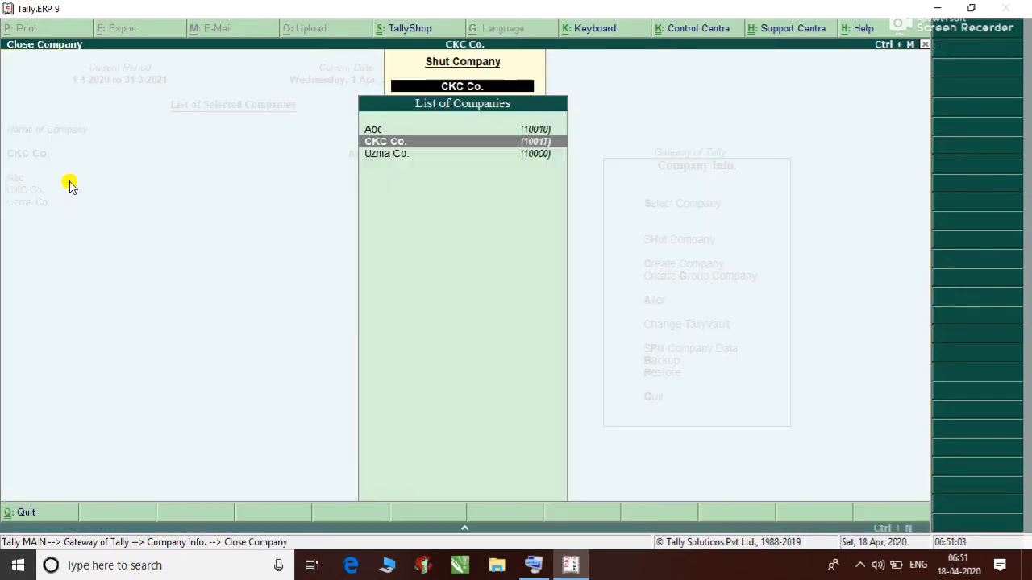
key(Up)
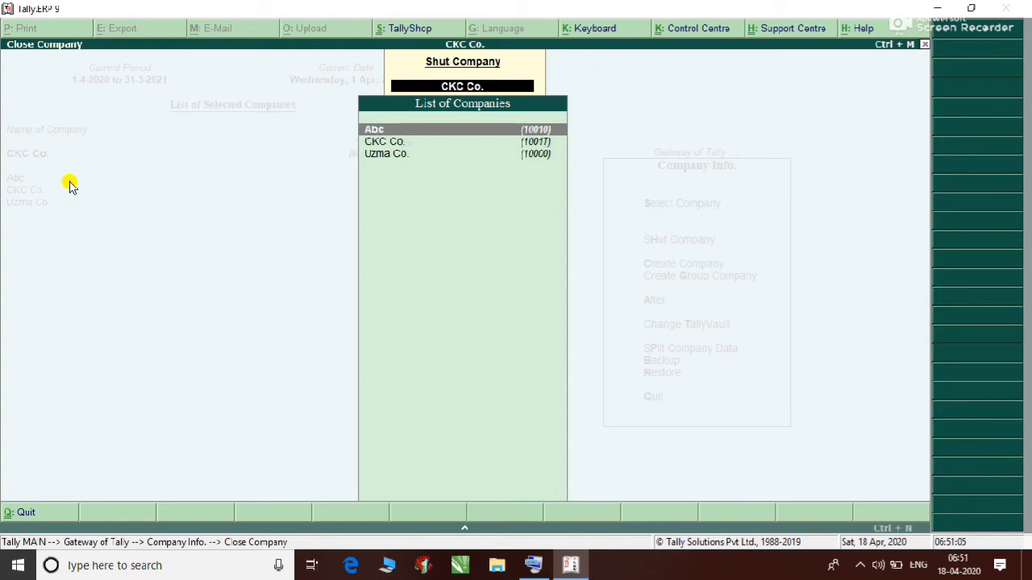
click(69, 186)
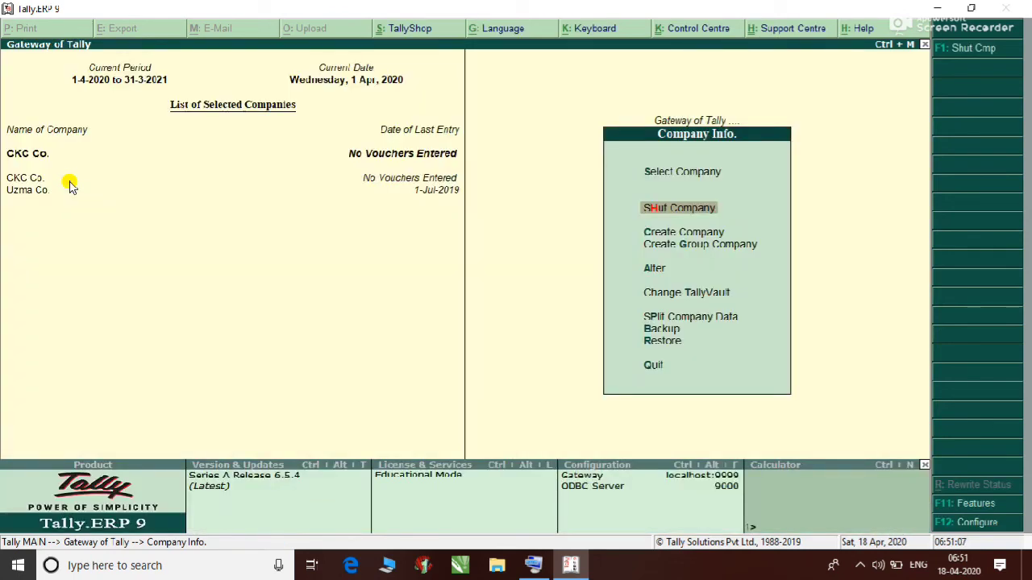
click(70, 185)
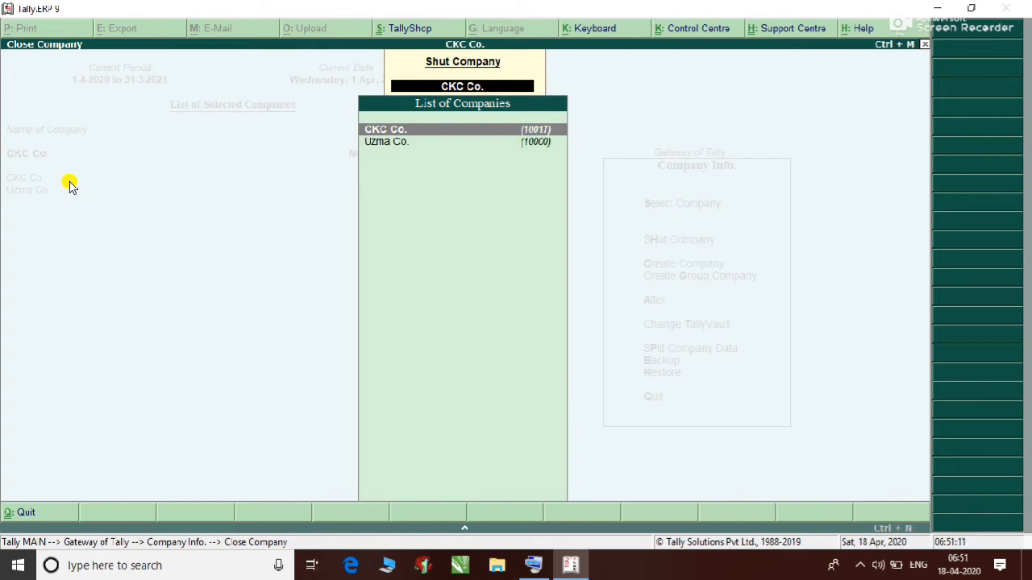
key(Return)
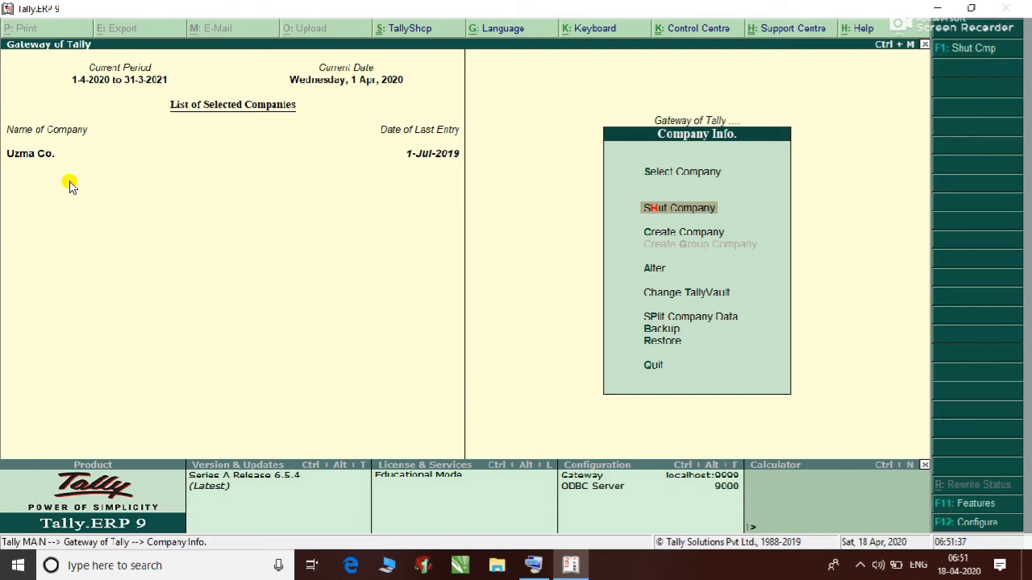
key(Return)
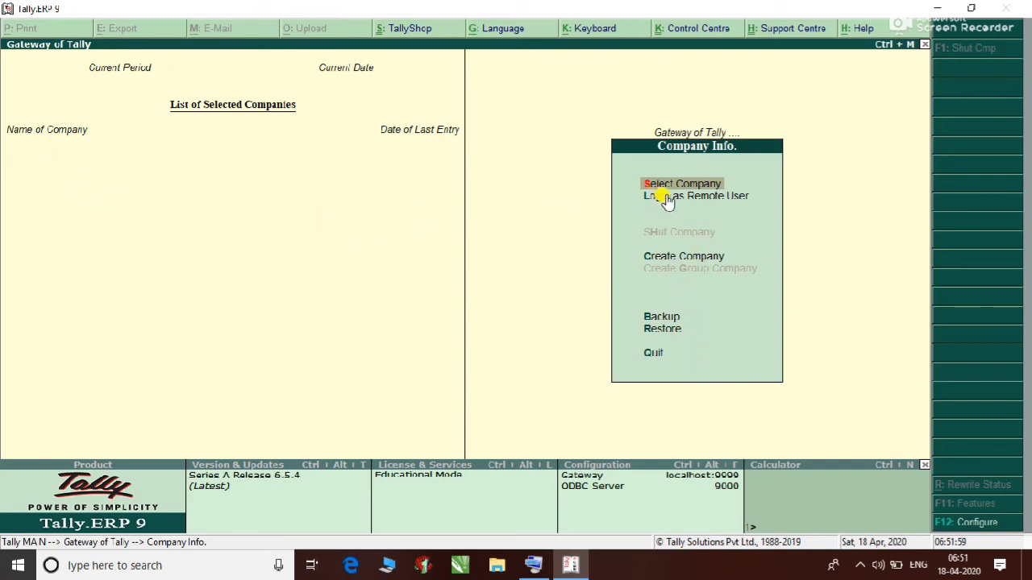
Load CKC Co. again from the list of available companies.
click(682, 274)
key(Down)
key(Down)
key(Down)
key(Down)
key(Down)
key(Down)
key(Down)
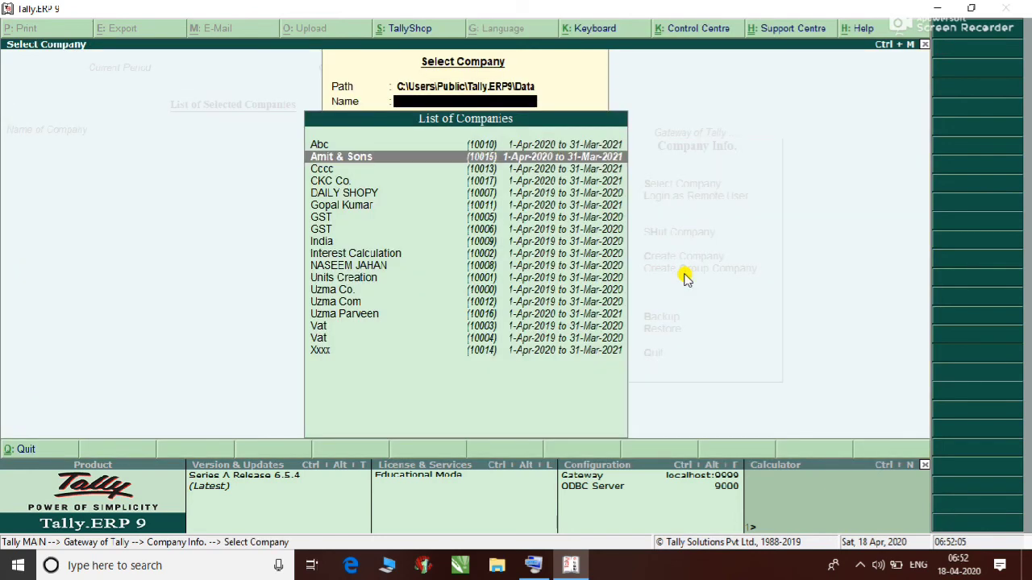
key(Down)
key(Down)
key(Down)
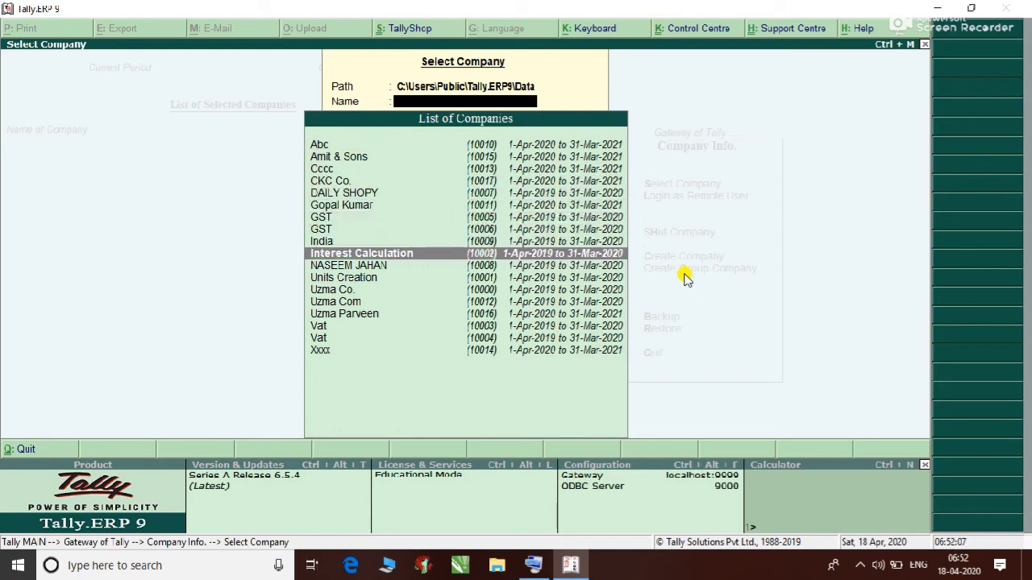
key(Up)
key(Up)
key(Up)
key(Up)
key(Up)
key(Up)
key(Up)
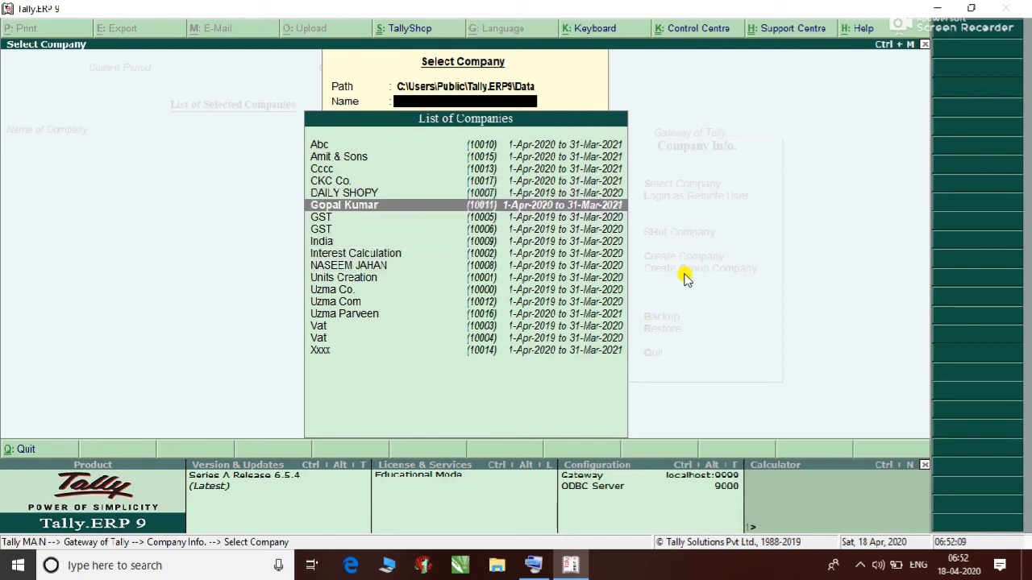
key(Return)
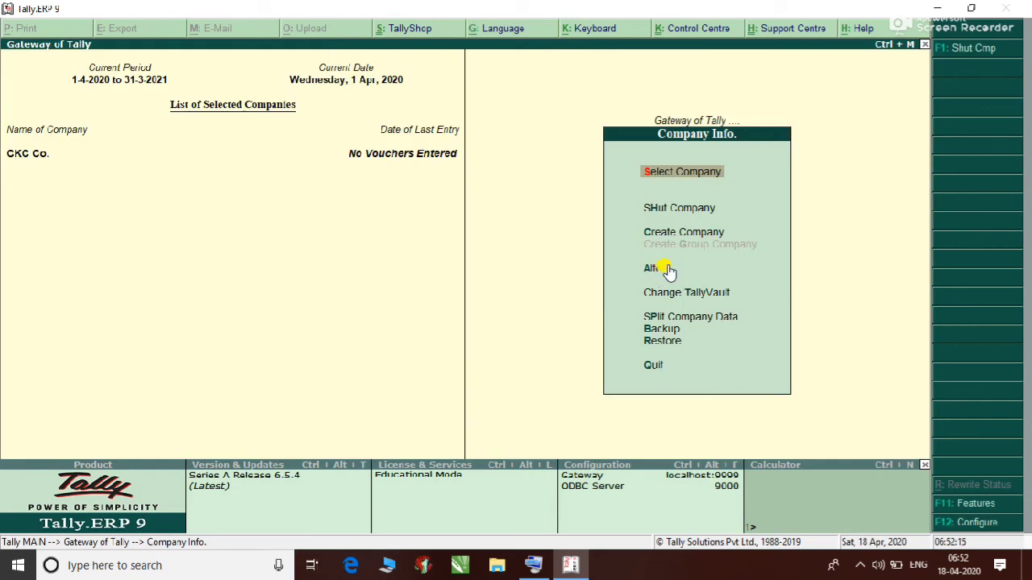
Open CKC Co. for alteration and go through its name, address, country, state and pincode to the phone number.
key(Return)
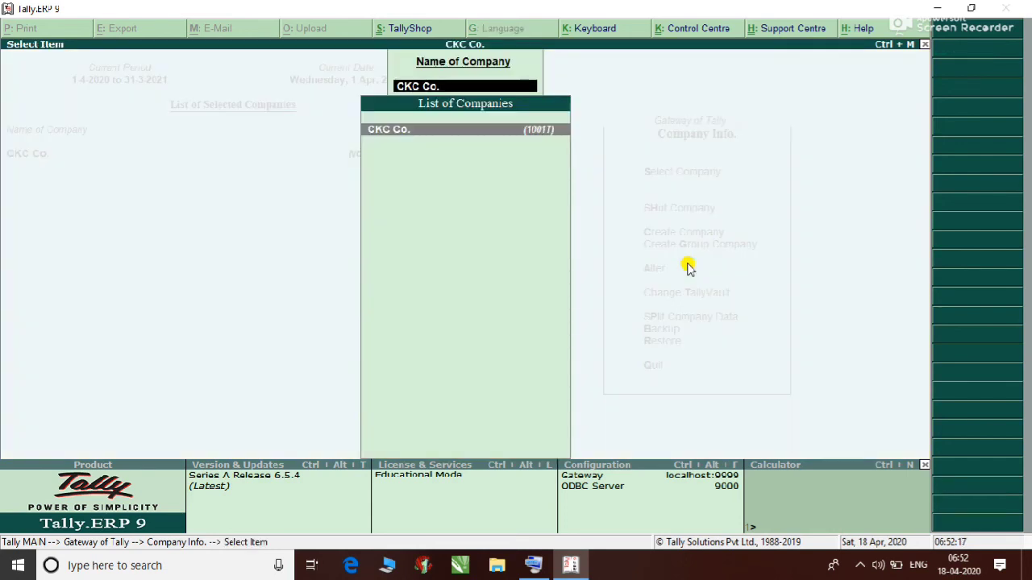
key(Return)
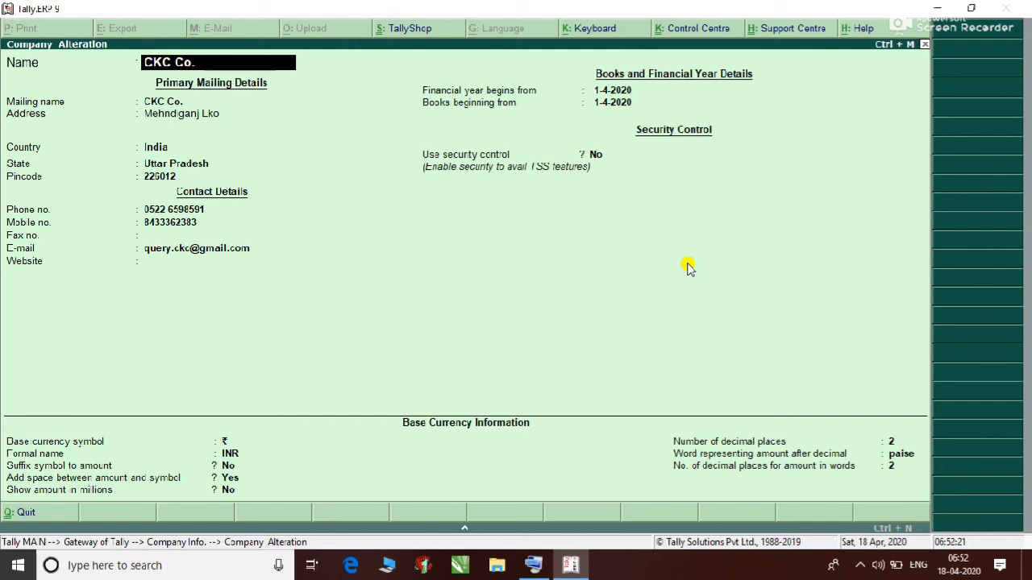
key(Return)
key(Return)
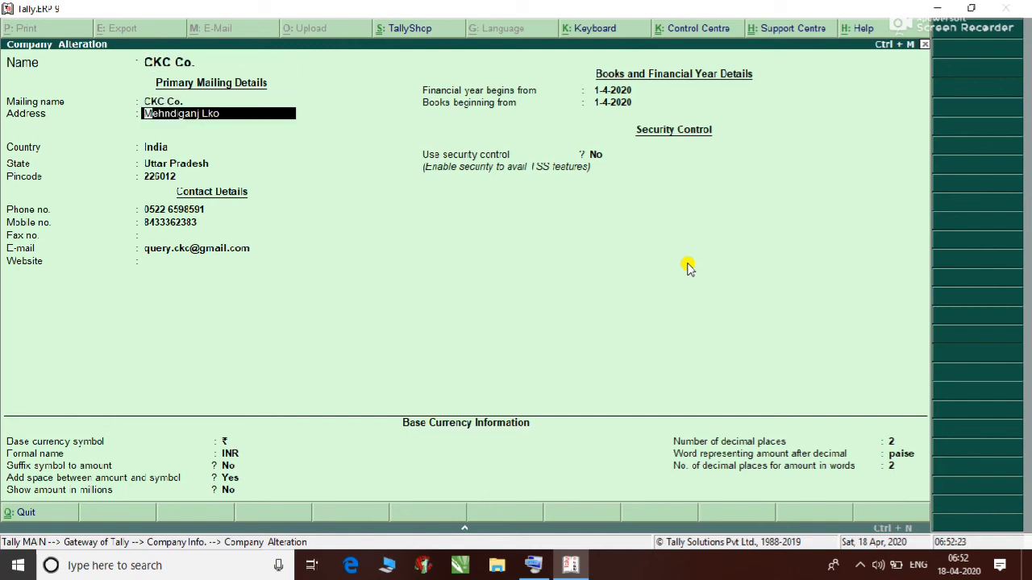
key(Return)
key(Return)
key(Return)
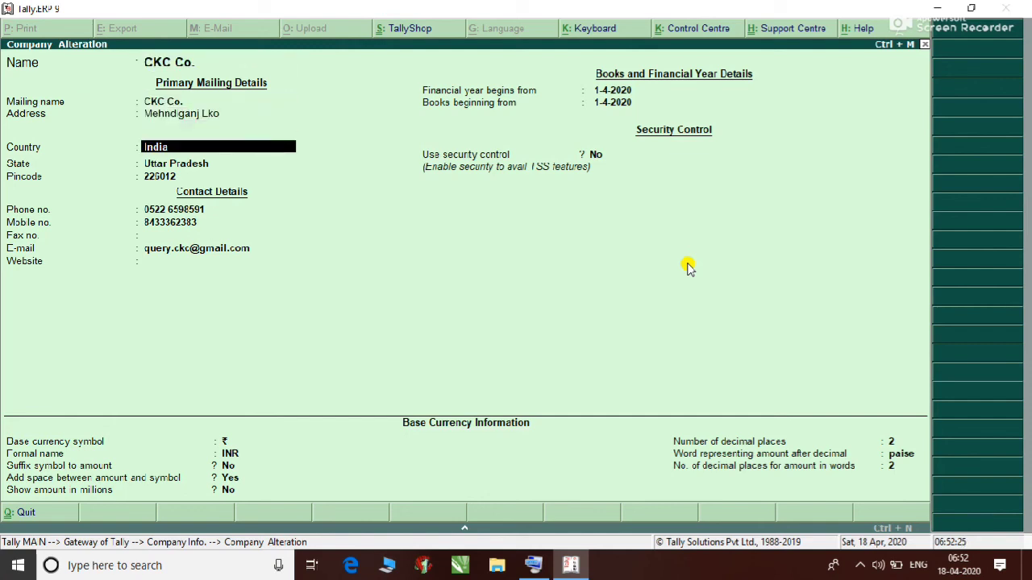
key(Return)
key(Return)
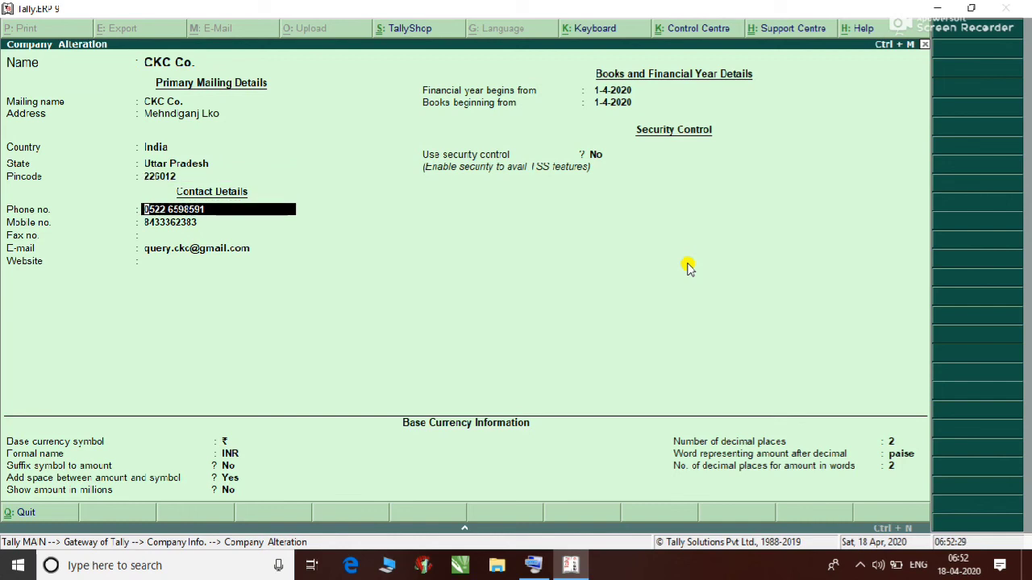
Remove the area code from the company's phone number and go through the remaining details to the final acceptance, leaving them as they are.
key(Delete)
key(Delete)
key(Delete)
key(Delete)
key(Delete)
key(Return)
key(Return)
key(Return)
key(Return)
key(Return)
key(Return)
key(Return)
key(Return)
key(Return)
key(Return)
key(Return)
key(Return)
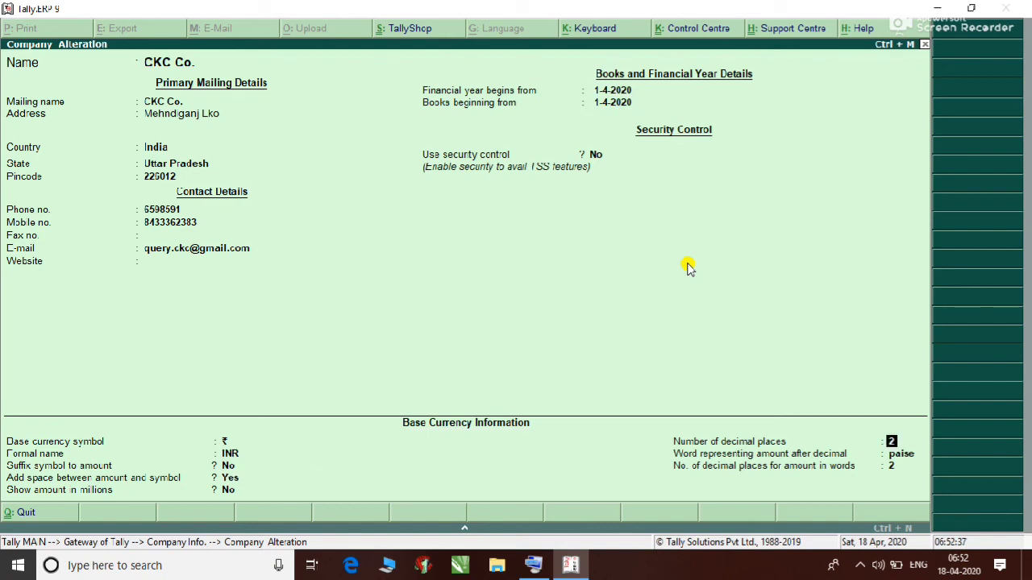
key(Return)
key(Return)
key(Return)
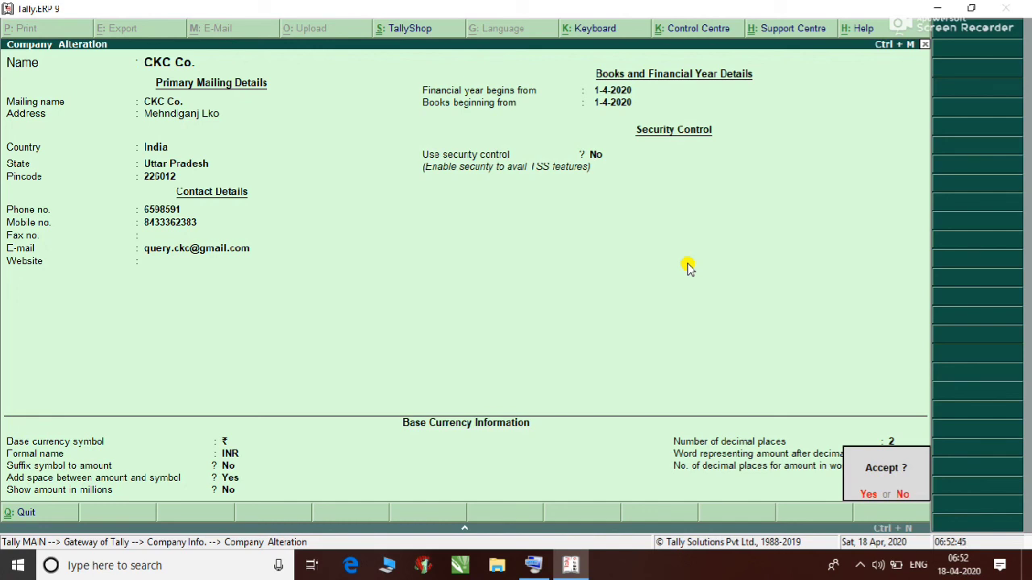
Discard the company alteration without saving and return to the list of companies.
key(Escape)
key(Escape)
key(Escape)
key(y)
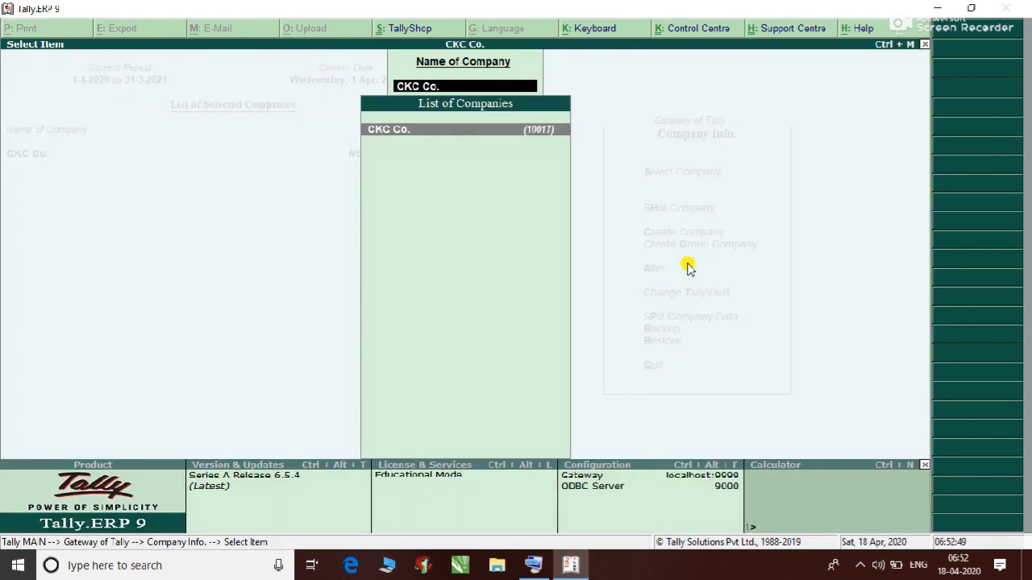
Reopen CKC Co. for alteration and delete the area code from its phone number.
key(Return)
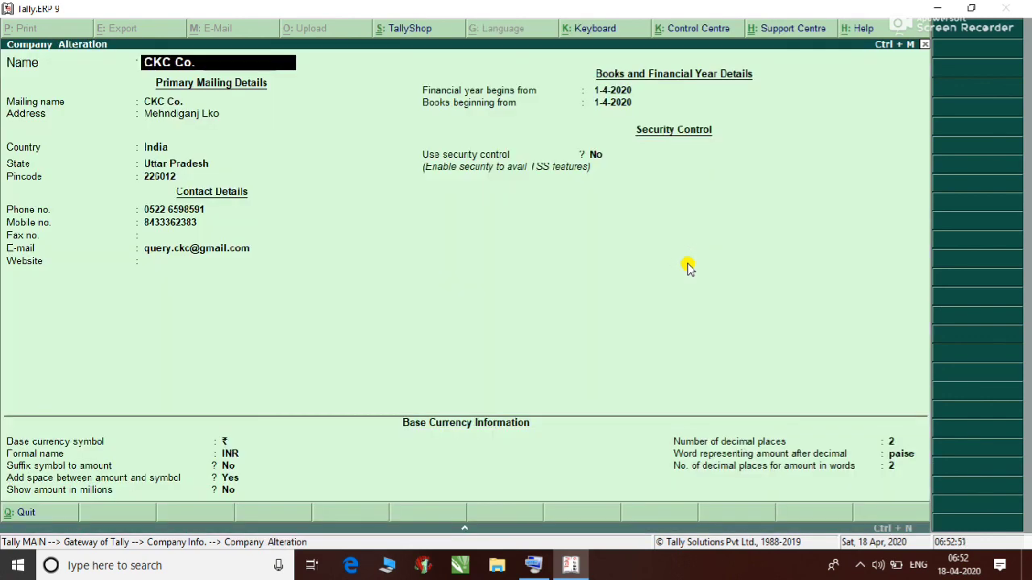
key(Return)
key(Return)
key(Return)
key(Return)
key(Return)
key(Return)
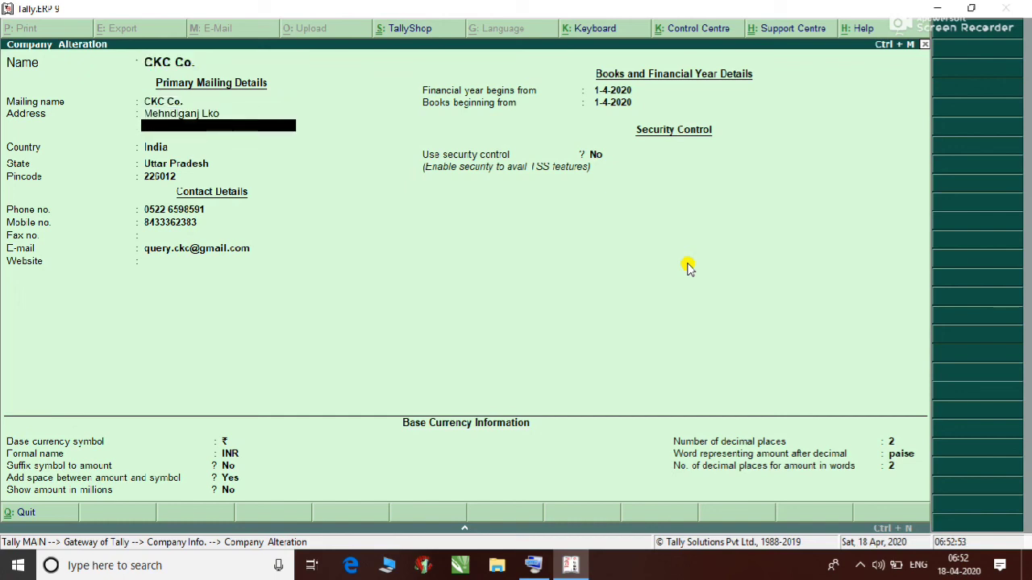
key(Return)
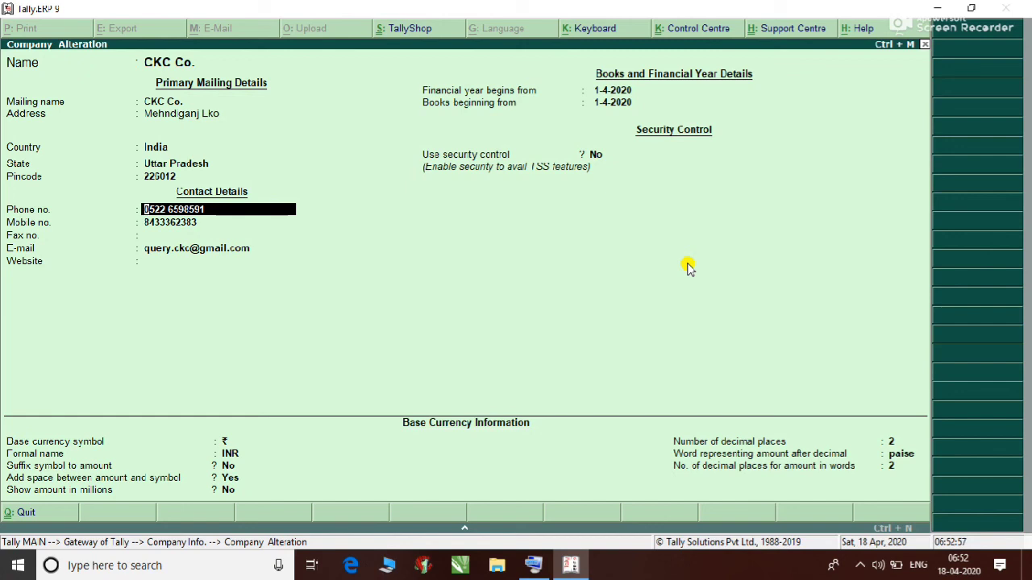
key(Delete)
key(Delete)
key(Delete)
key(Delete)
key(Delete)
Keep the remaining contact, financial year, security and currency details as they are and save the altered company.
key(Return)
key(Return)
key(Return)
key(Return)
key(Return)
key(Return)
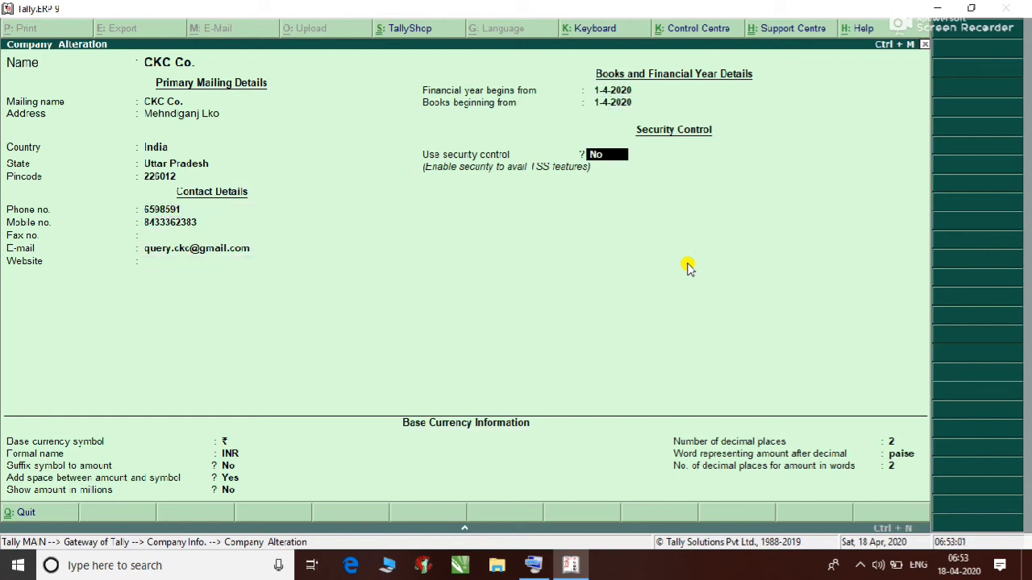
key(Return)
key(Return)
key(Return)
key(Return)
key(Return)
key(Return)
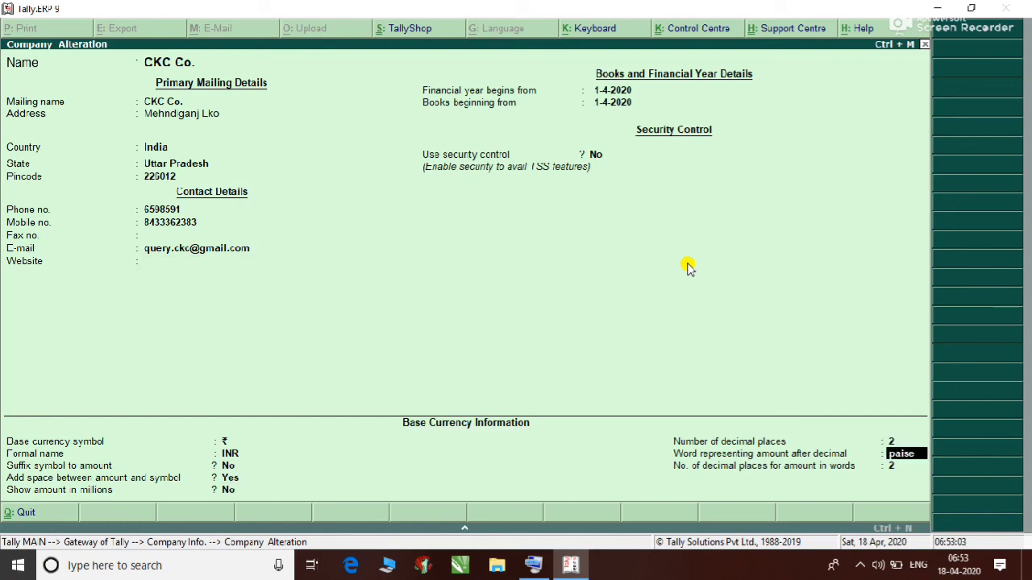
key(Return)
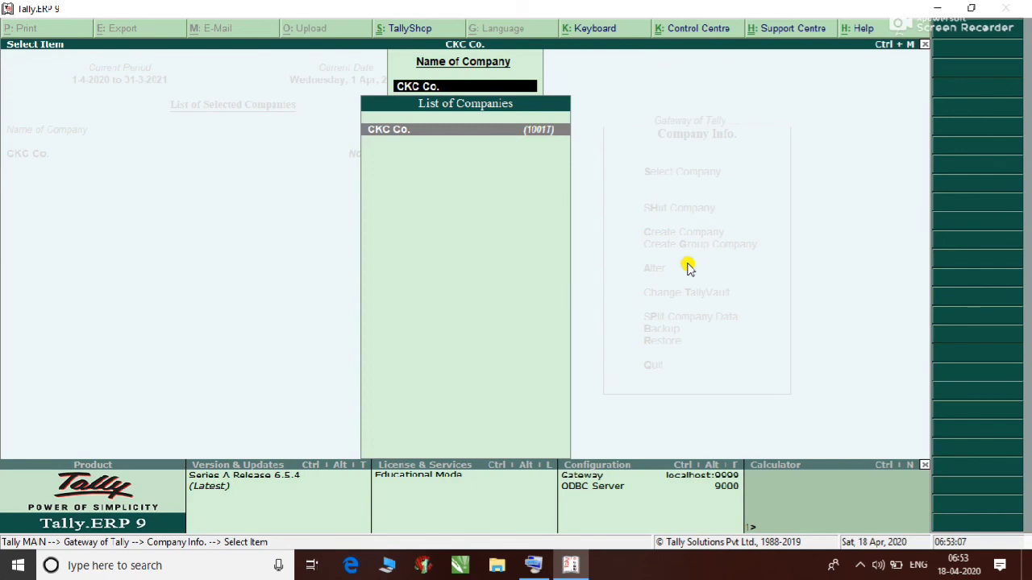
Reopen CKC Co. to check its altered details, and return to the company information options without further changes.
key(Return)
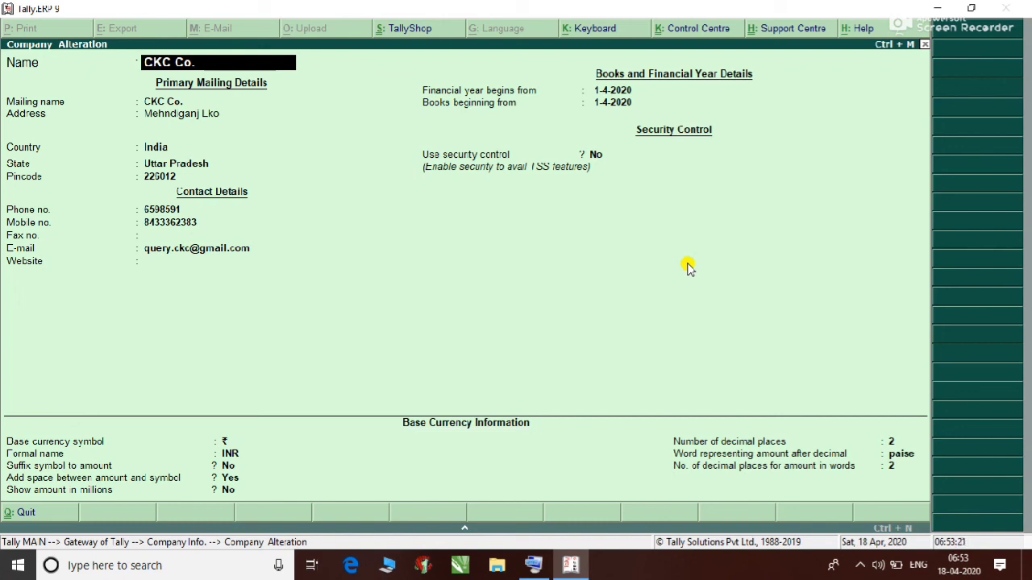
key(Escape)
key(Return)
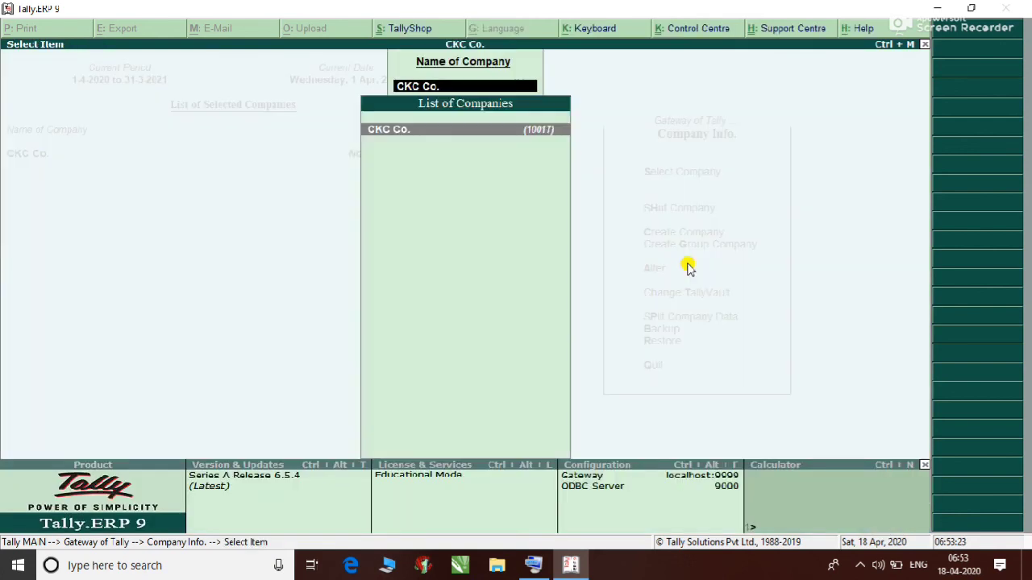
key(Escape)
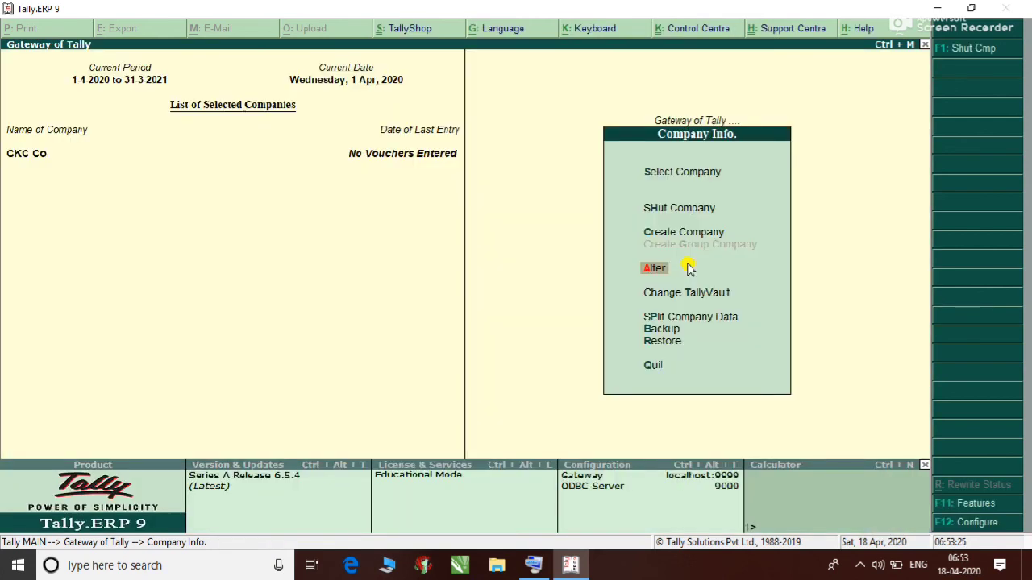